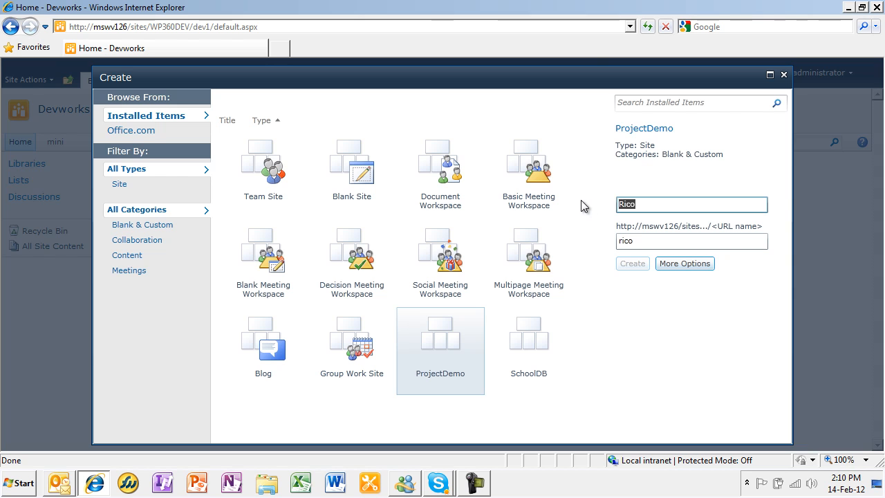
Create a site titled ProjectDemo with the URL name demo from the ProjectDemo template.
type("Project")
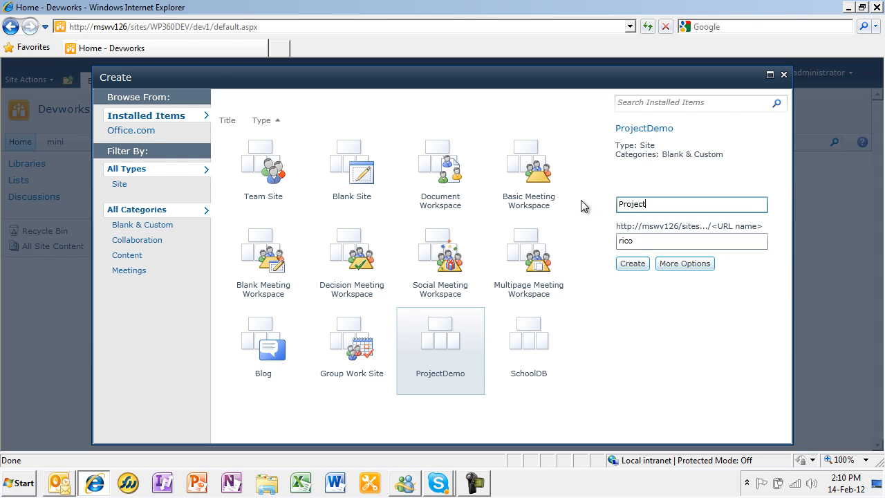
type("Demo")
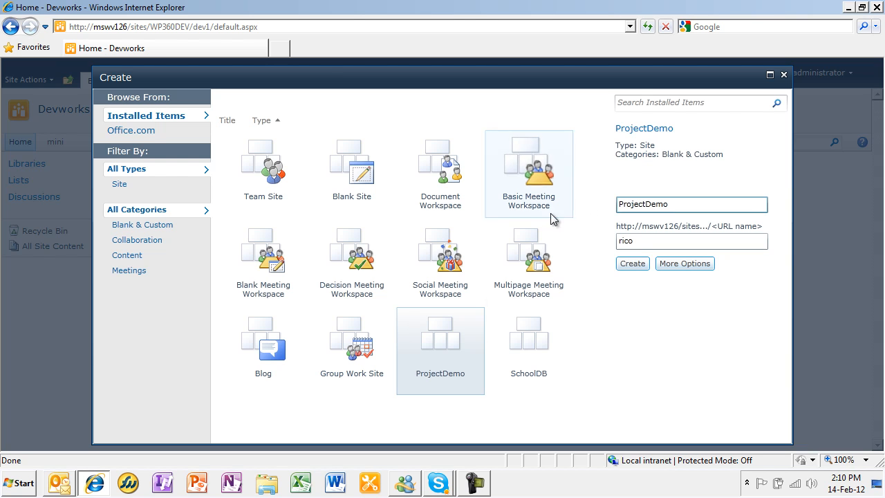
left_click_drag(652, 245, 581, 236)
type("demo")
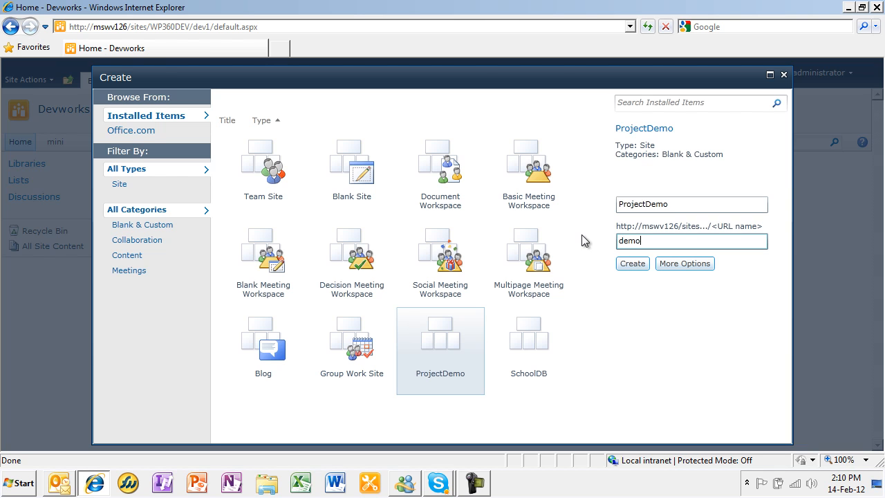
left_click(624, 265)
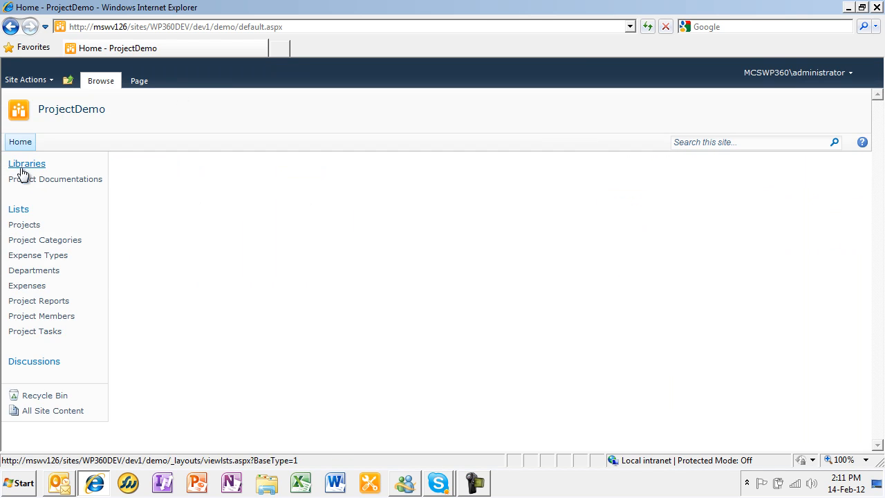
In the Projects list, set the Microsoft World Partner Conference 2011 item's project manager to administrator and save it.
left_click(27, 230)
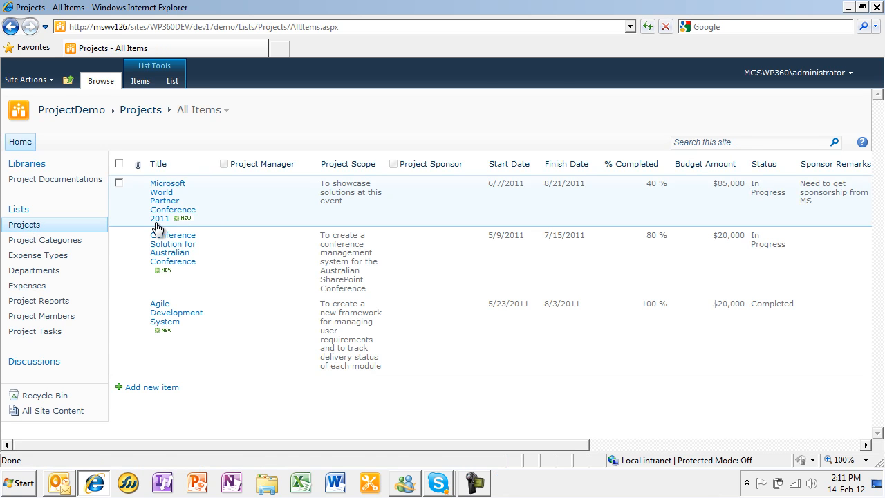
left_click(215, 215)
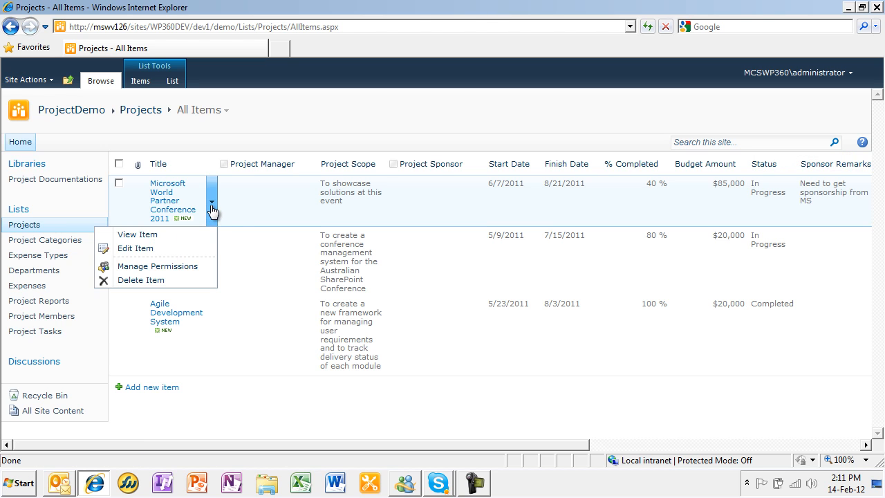
left_click(152, 248)
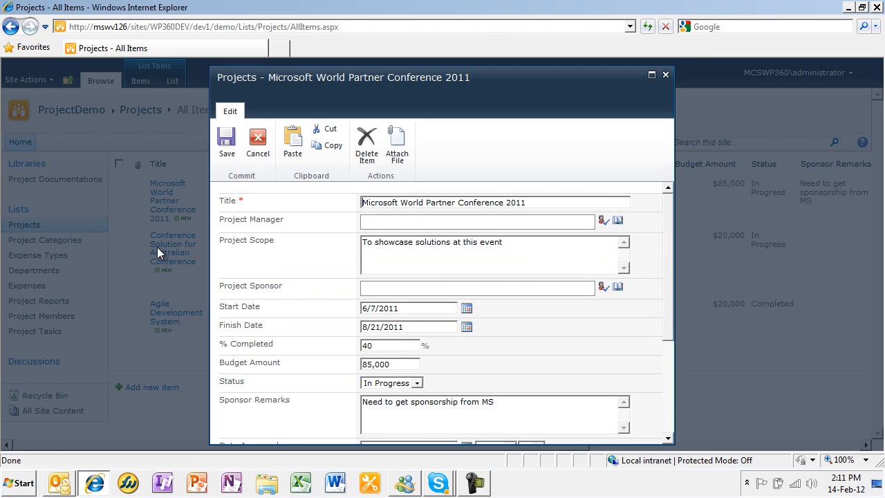
left_click(378, 223)
type("administrator")
key("ctrl+k")
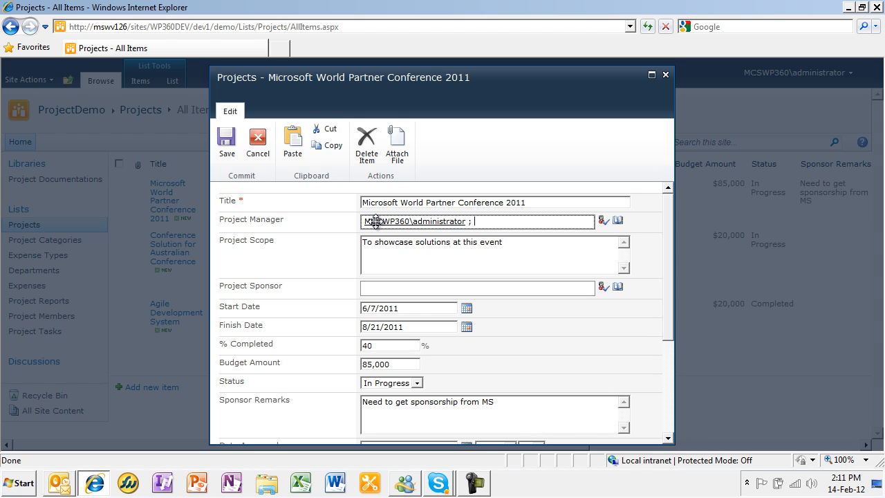
left_click(226, 153)
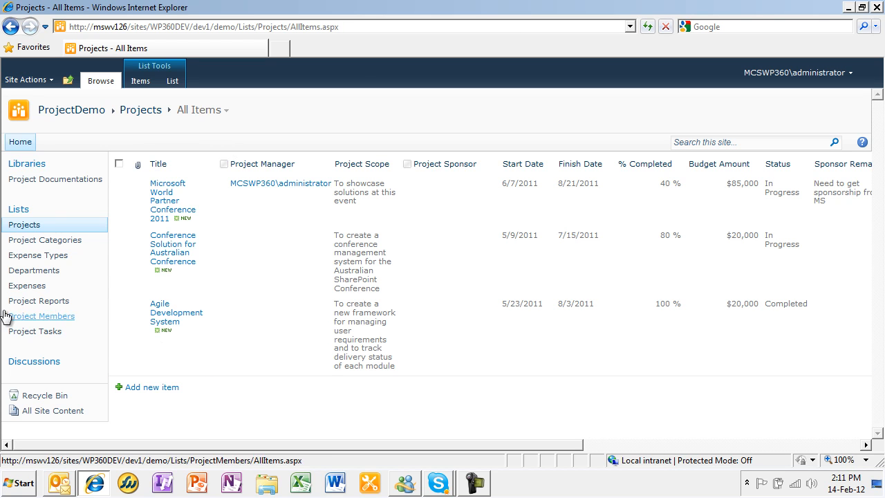
left_click(31, 286)
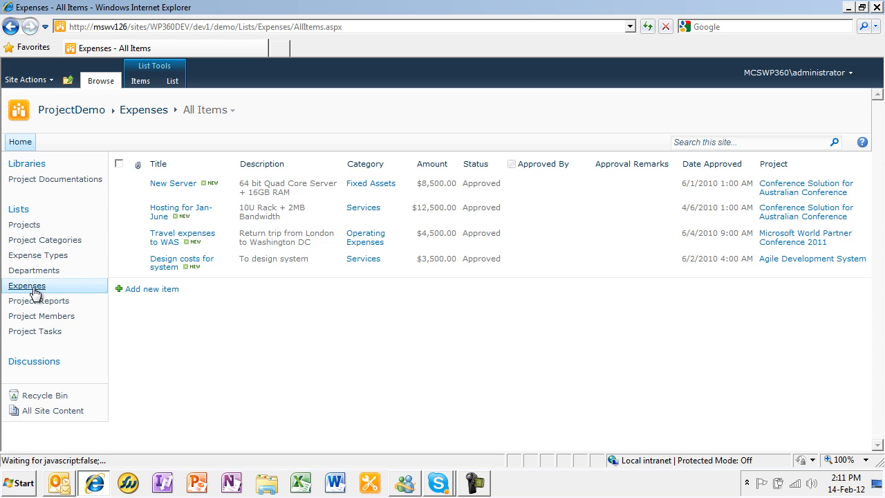
left_click(154, 290)
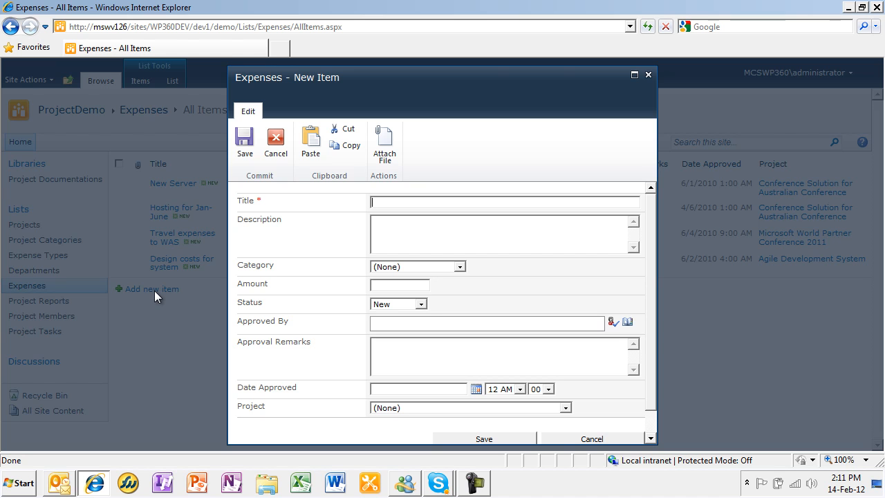
left_click(420, 303)
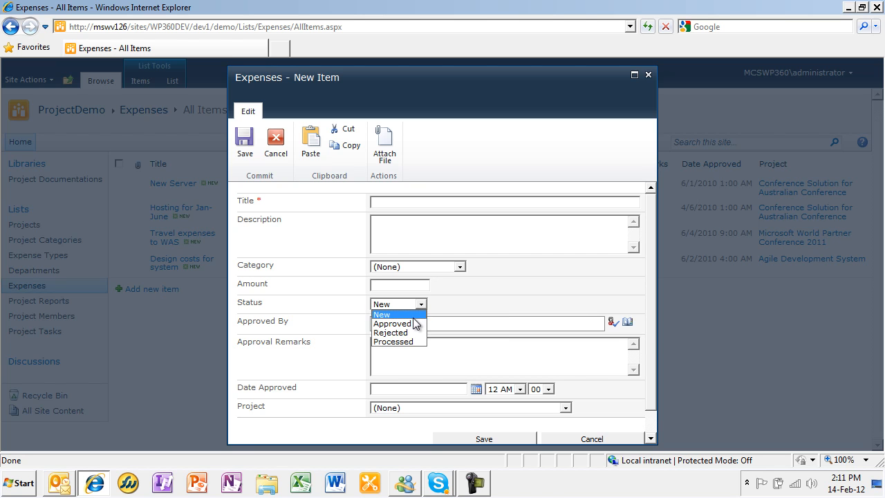
left_click(412, 323)
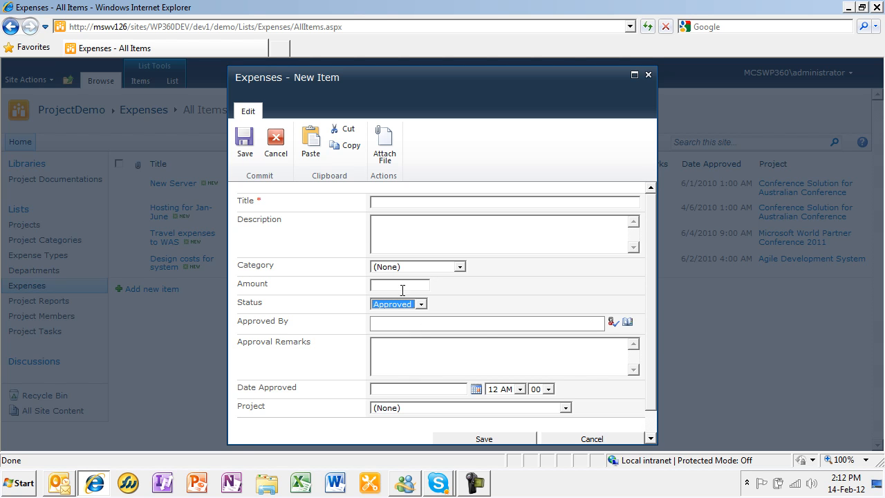
left_click(591, 439)
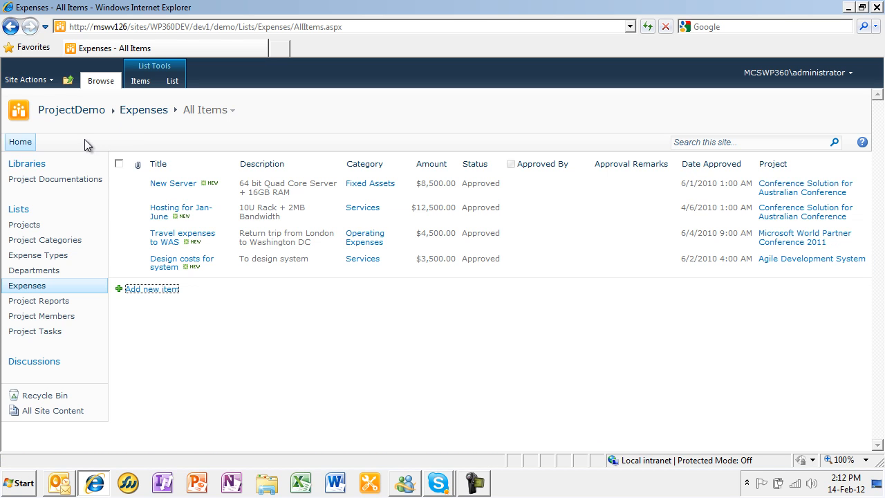
Open Webparts360 AppStudio for the site and enter the solution description "This is my project expense tracking solution".
left_click(27, 79)
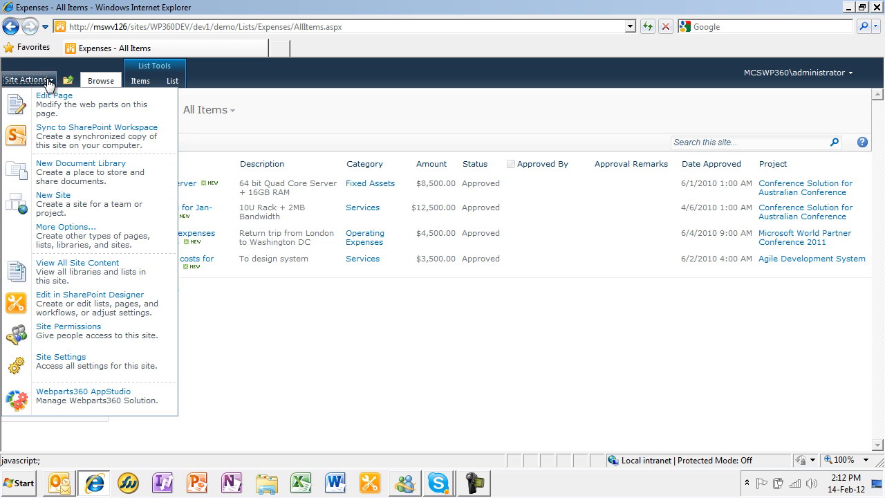
left_click(111, 395)
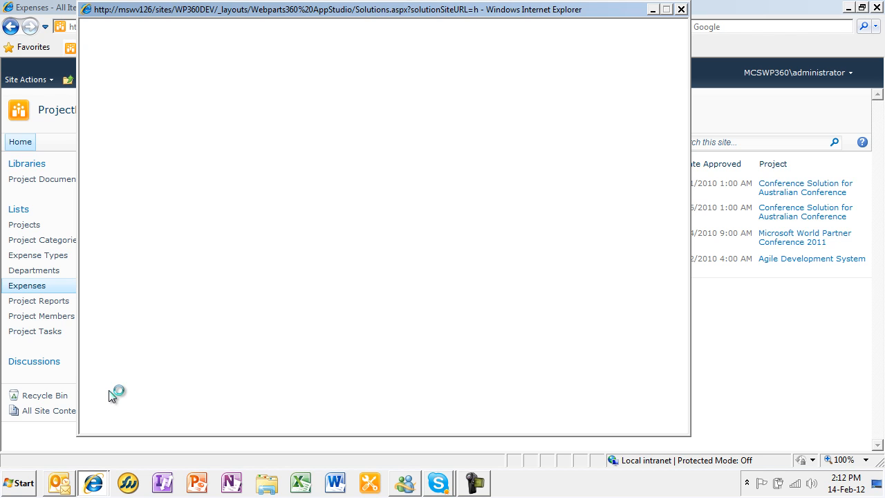
left_click_drag(279, 11, 349, 13)
left_click(494, 183)
type("This is")
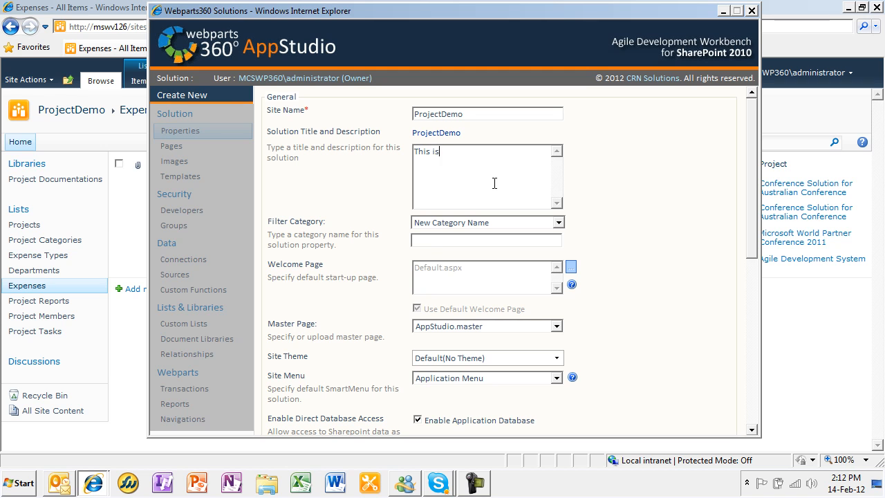
type(" my project expense trac")
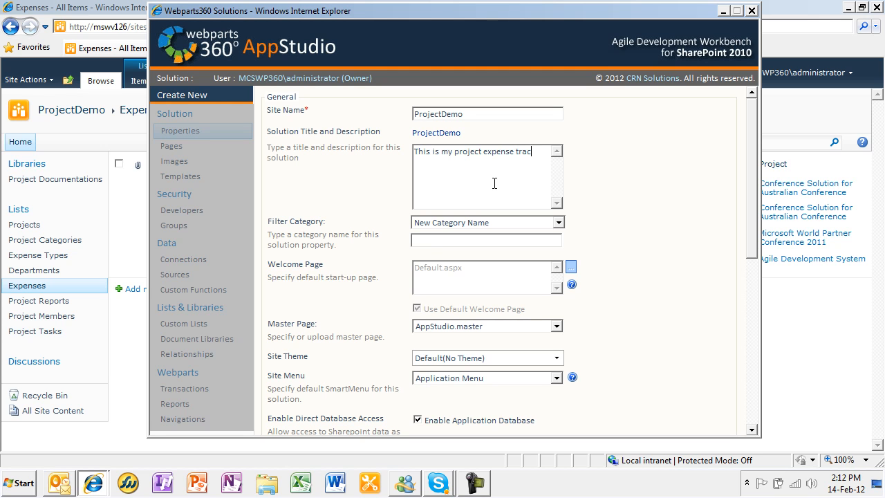
type("king solution")
Give the solution the new filter category Project Management and create it with the other settings at their defaults.
left_click(560, 223)
left_click(585, 236)
left_click(490, 238)
type("Project")
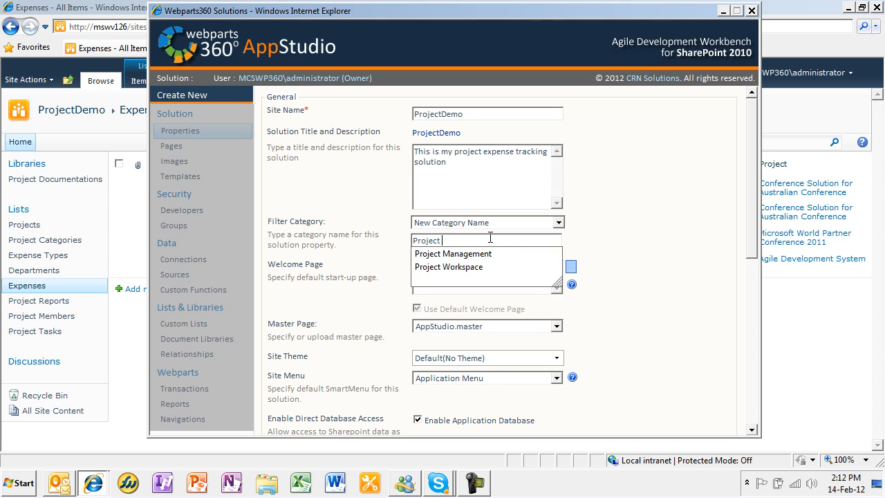
key("Return")
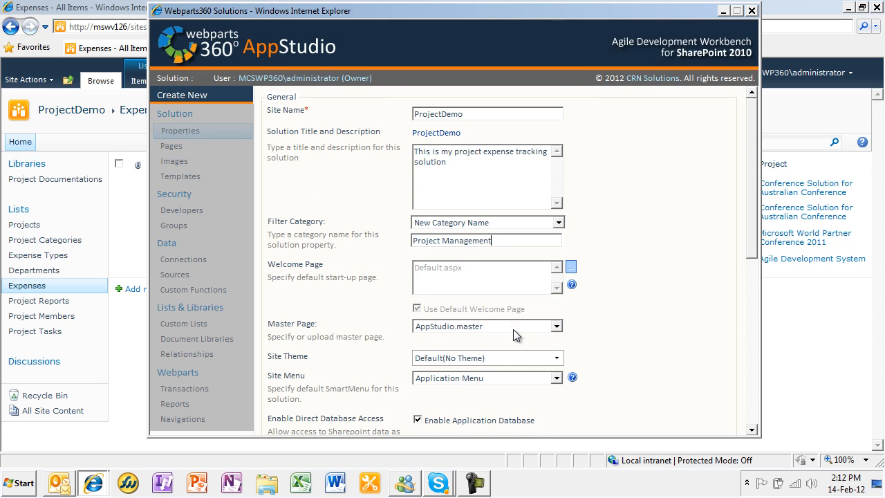
scroll(513, 329, "down", 3)
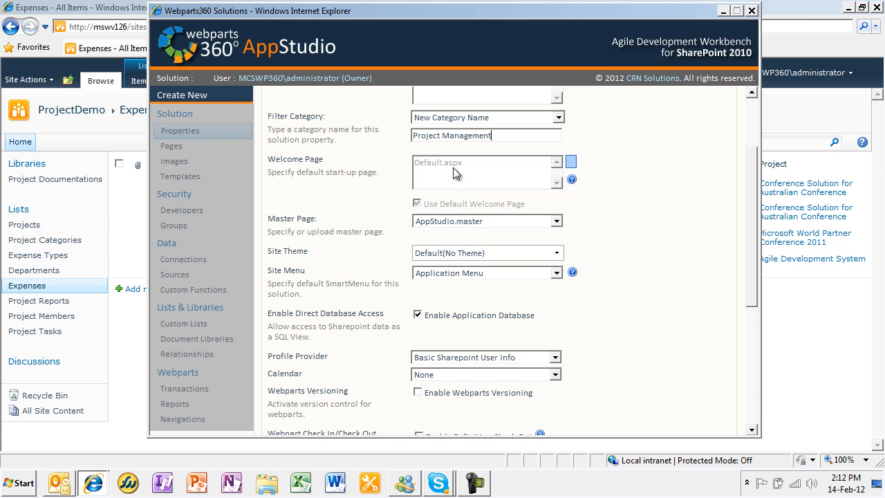
scroll(470, 174, "down", 5)
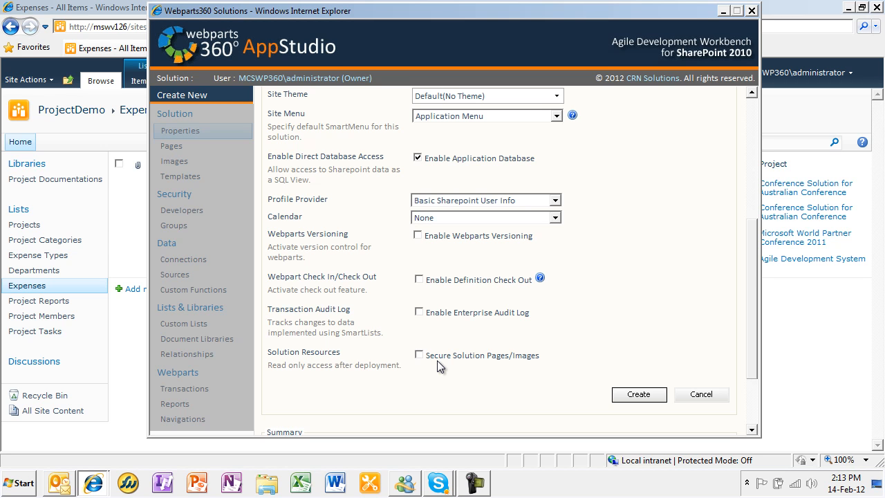
left_click(638, 394)
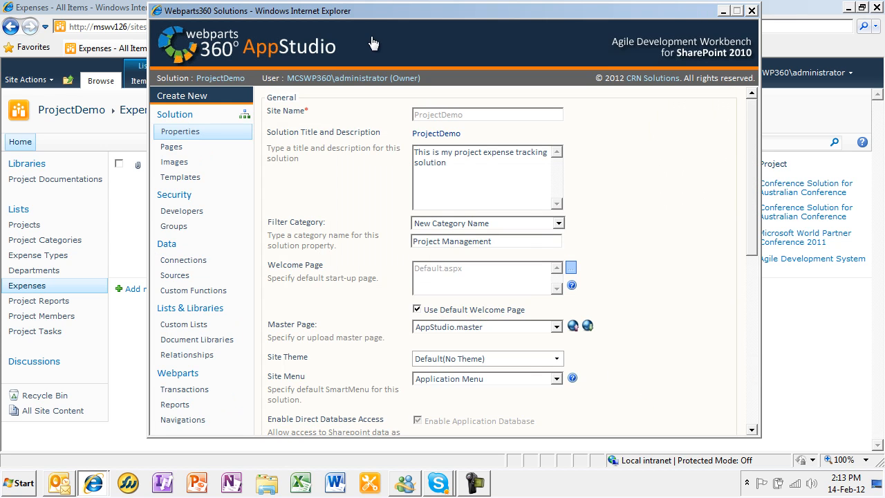
Start a new page in the solution and give it the file name ProjectWorkspace.
left_click_drag(399, 18, 360, 17)
left_click_drag(708, 223, 698, 423)
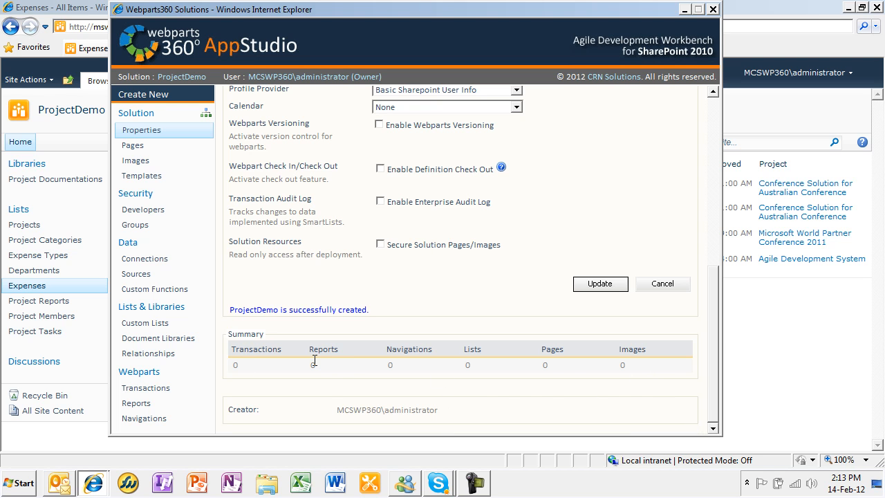
left_click(137, 147)
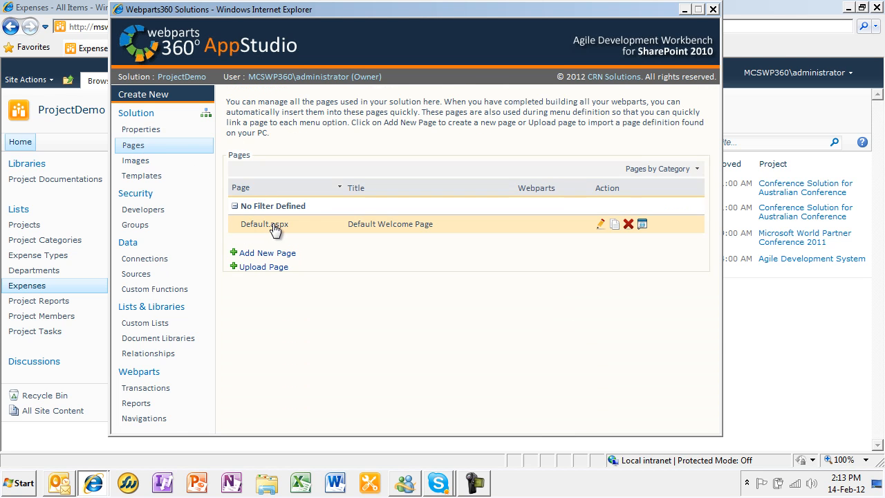
left_click(283, 253)
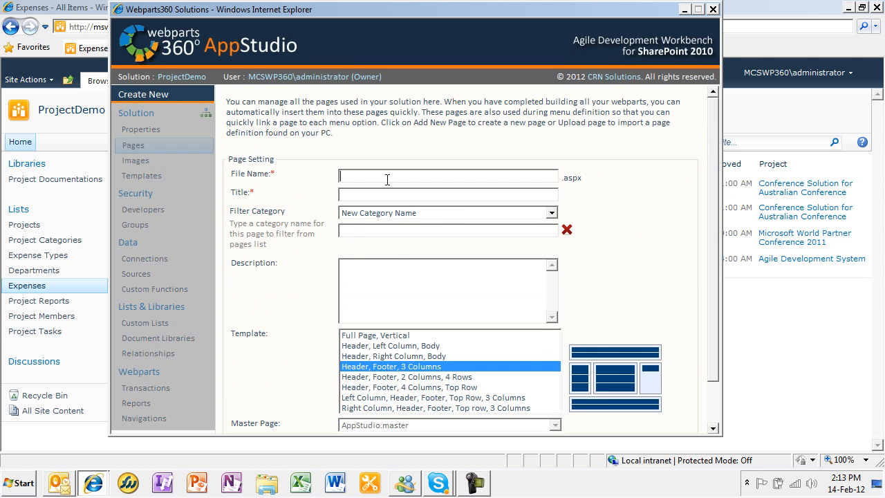
type("Project")
key("Down")
key("Down")
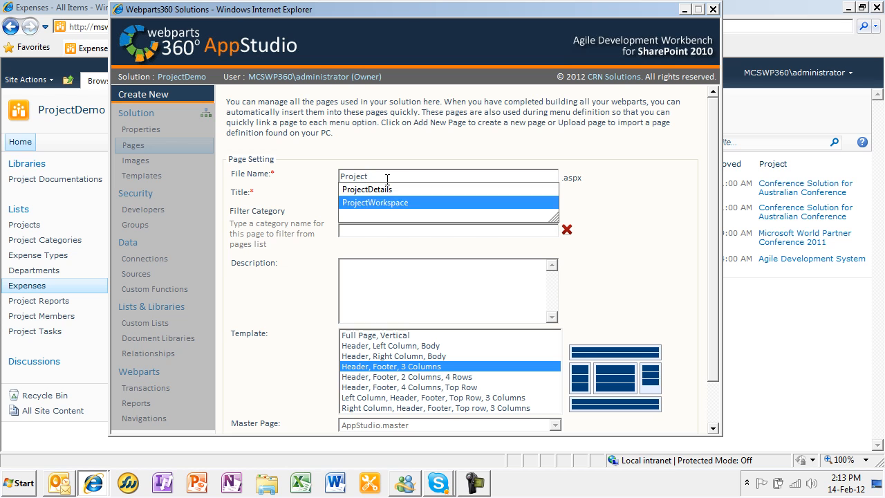
key("Return")
Set the new page's title to Project Workspace.
key("Tab")
type("P")
key("Down")
key("Down")
key("Down")
key("Down")
key("Down")
key("Down")
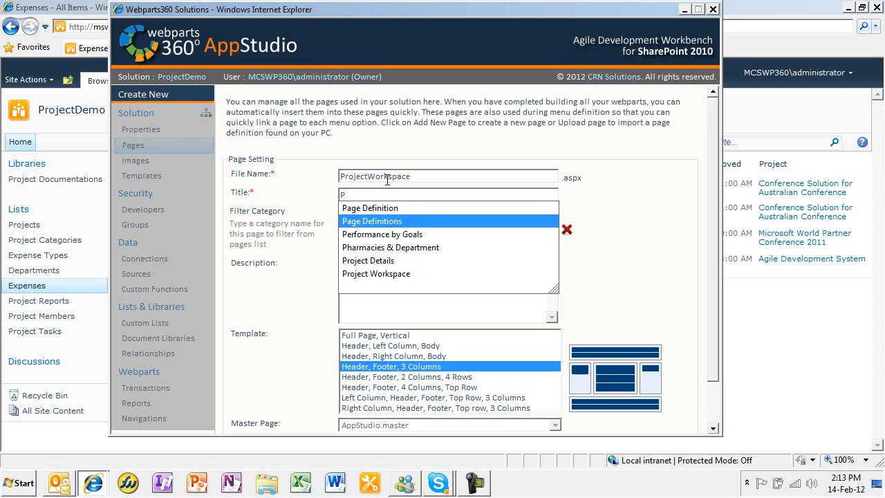
key("Return")
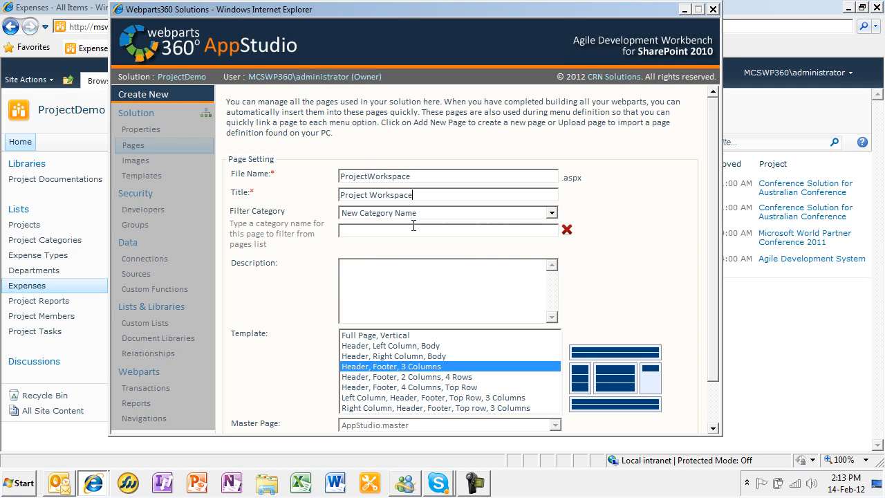
Assign the page to a new filter category named Project Workspace and create the page.
left_click(415, 230)
type("P")
key("Down")
key("Down")
key("Down")
key("Down")
key("Down")
key("Down")
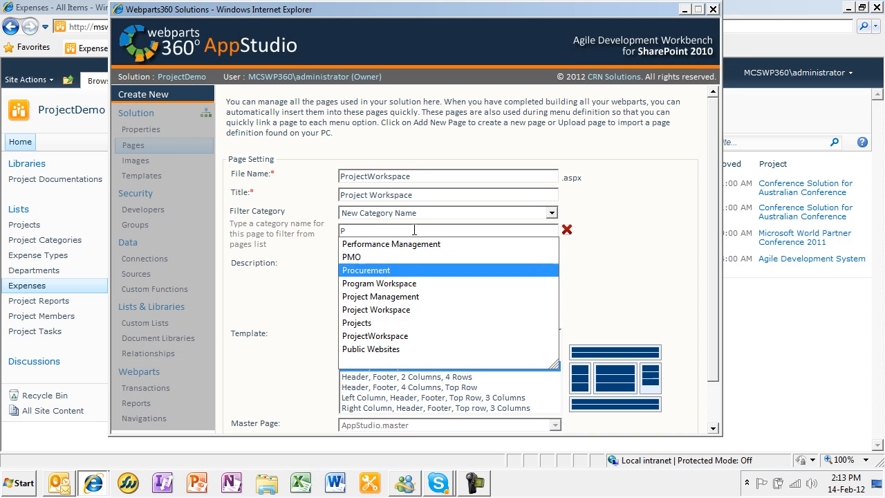
key("Return")
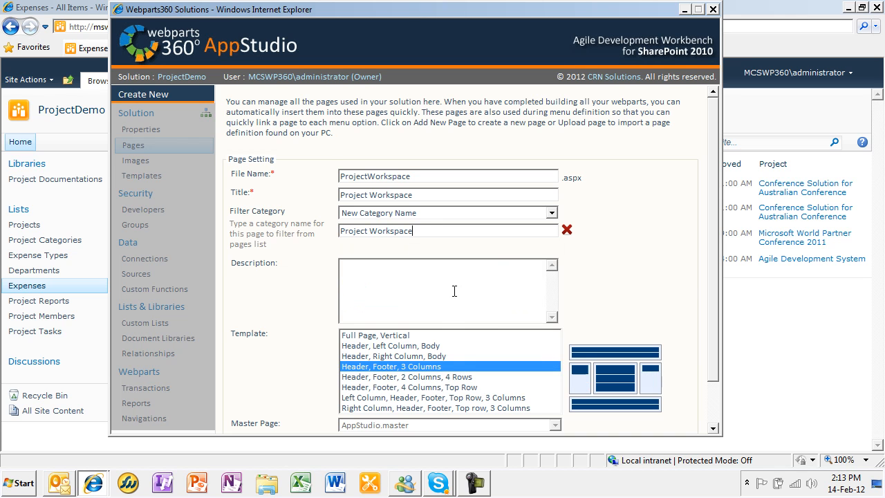
scroll(460, 283, "down", 2)
left_click(600, 409)
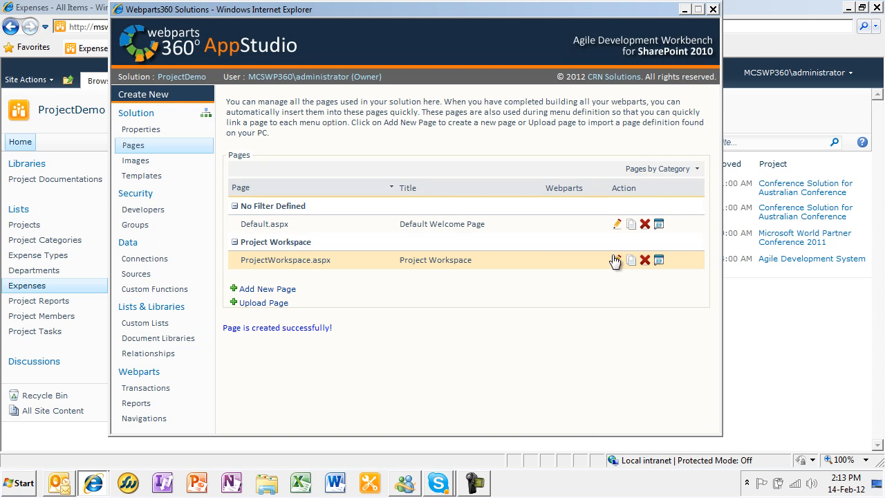
Assign the Default page to the existing Project Management filter category and update the page.
left_click(617, 225)
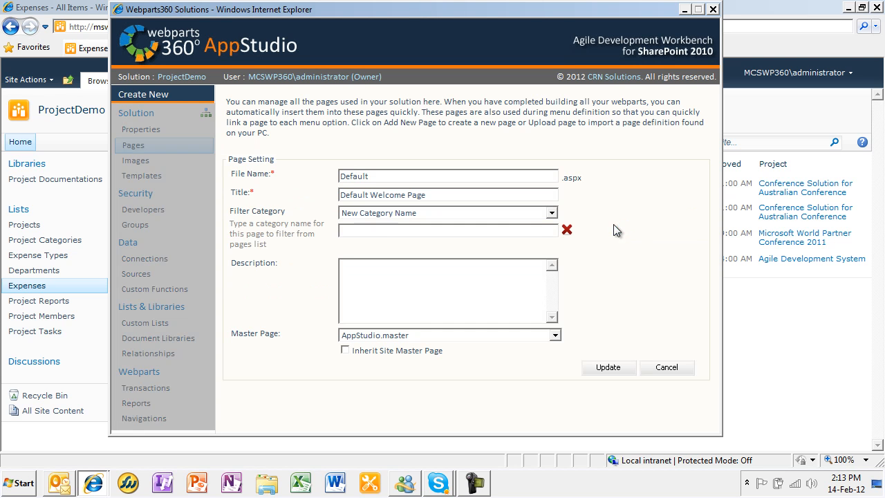
left_click(551, 213)
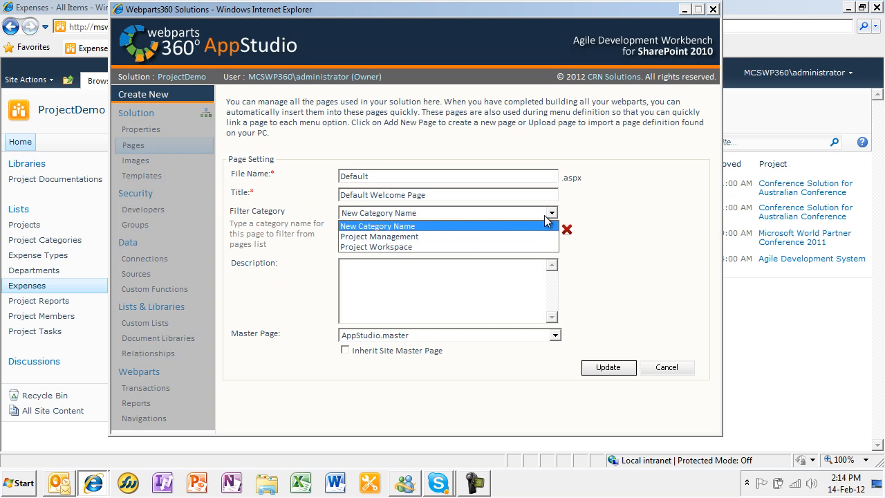
left_click(477, 238)
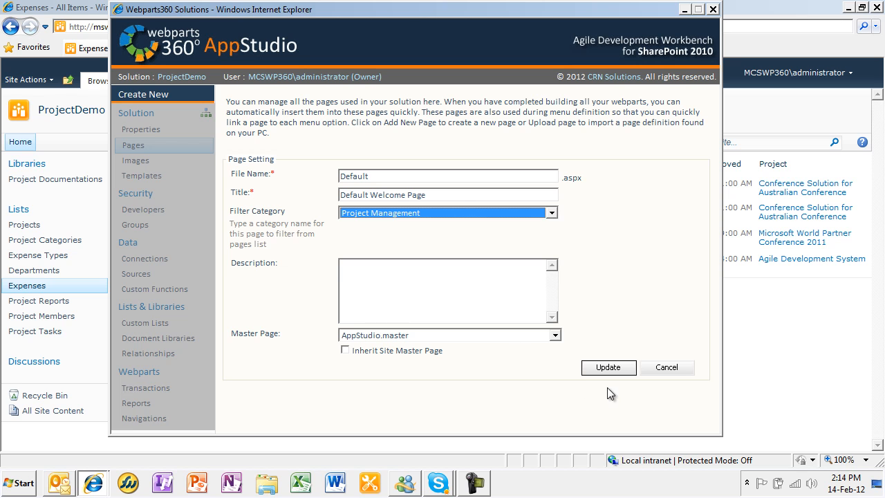
left_click(606, 367)
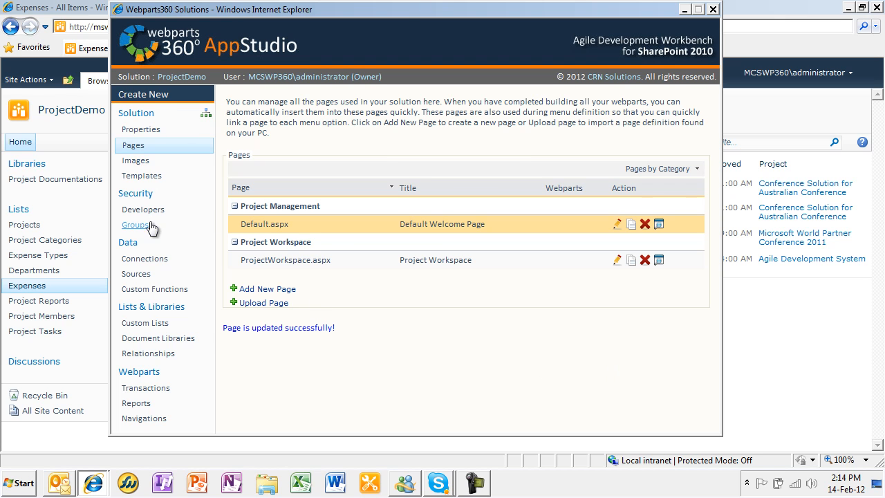
Link all the site's existing custom lists, from Departments through Projects, to the solution with the advanced options left at their defaults.
left_click(158, 324)
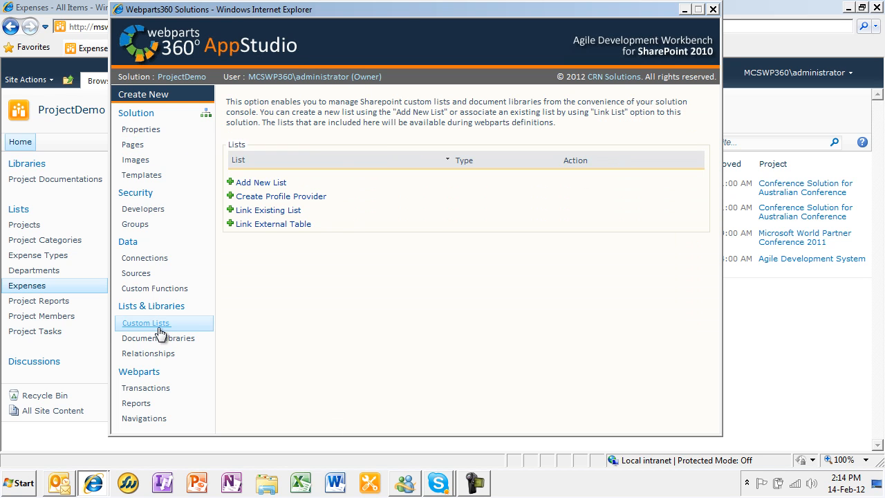
left_click(263, 211)
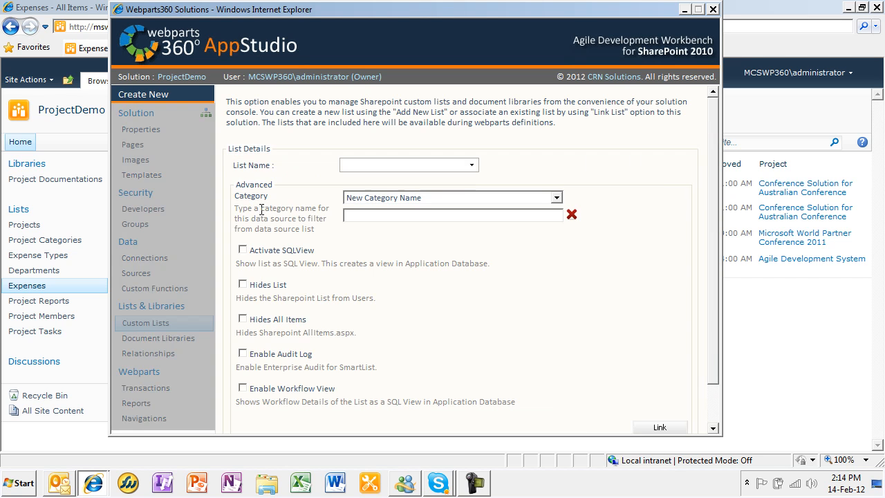
left_click(470, 165)
left_click(347, 211)
left_click(348, 221)
left_click(348, 239)
left_click(348, 269)
left_click(348, 302)
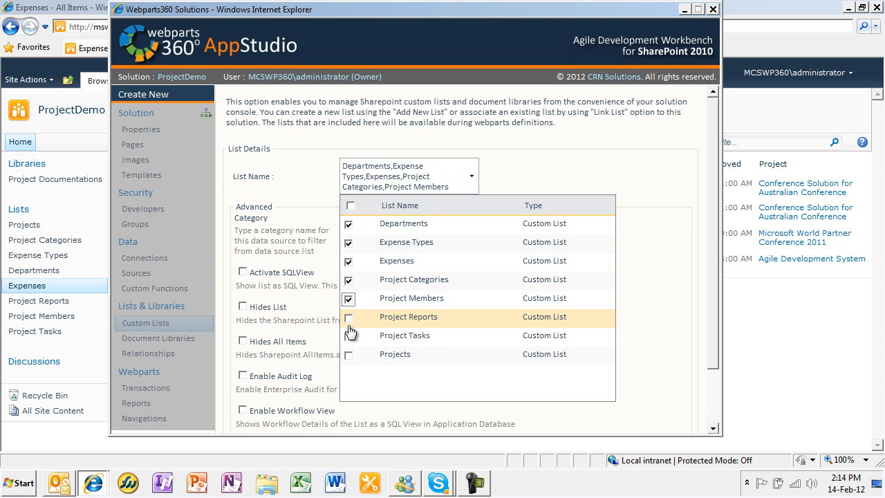
left_click(349, 319)
left_click(349, 346)
left_click(348, 376)
scroll(518, 352, "down", 3)
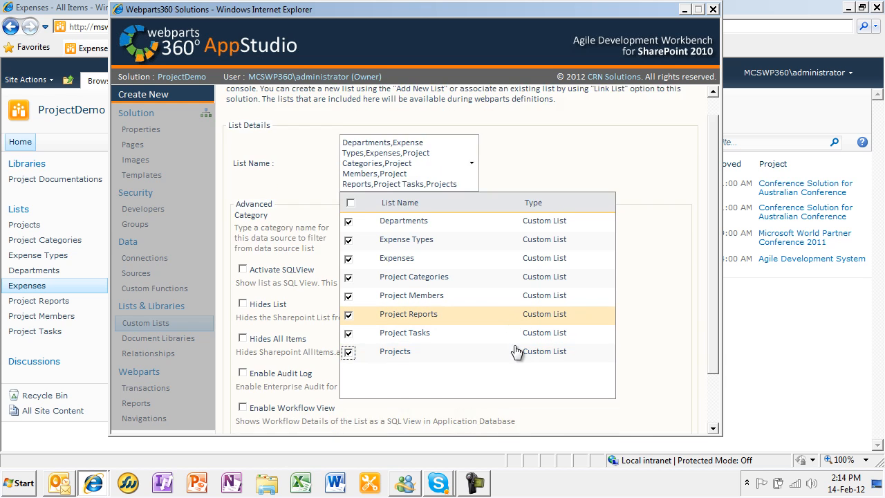
left_click(659, 380)
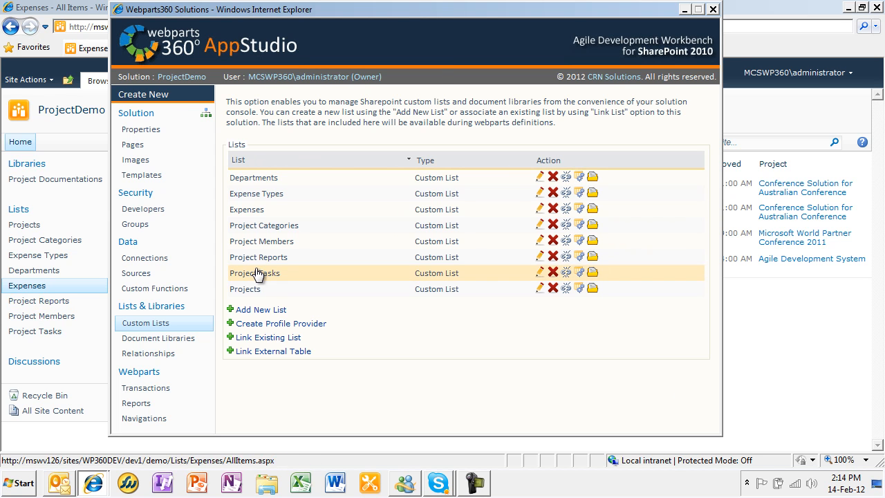
Start a new list relationship diagram and place the Projects entity with Departments to its right.
left_click(150, 353)
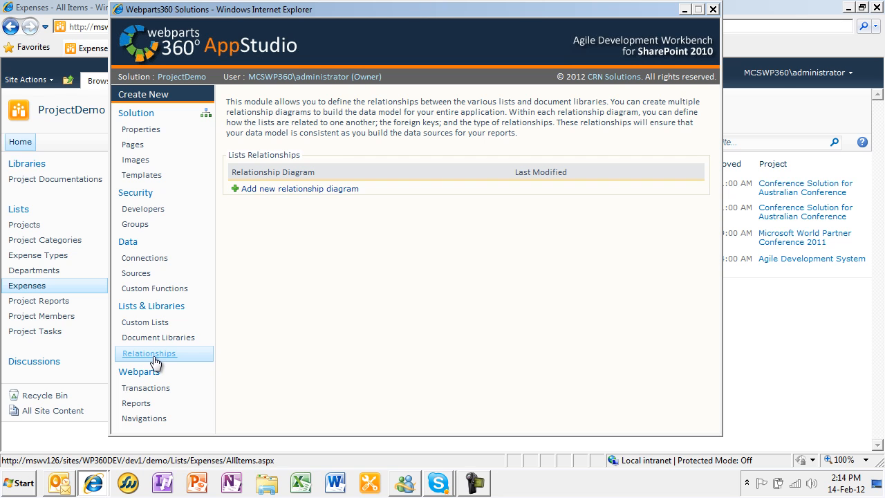
left_click(312, 191)
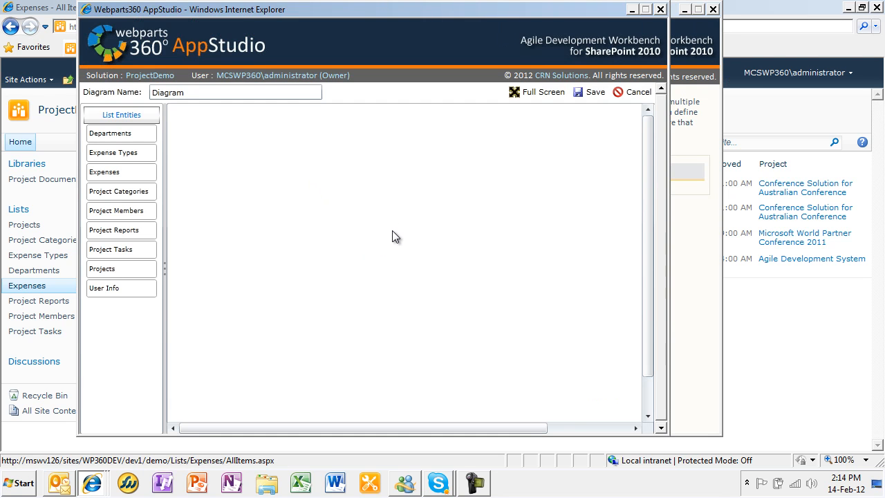
left_click_drag(121, 269, 412, 139)
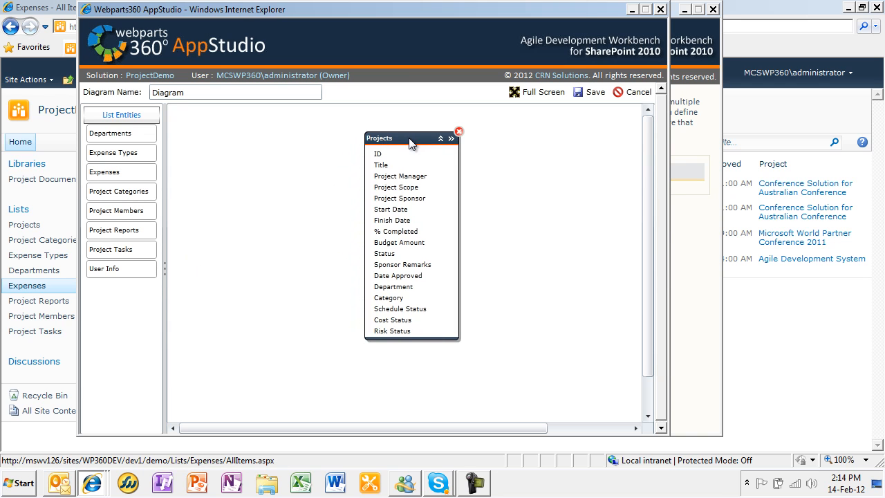
left_click_drag(124, 134, 574, 130)
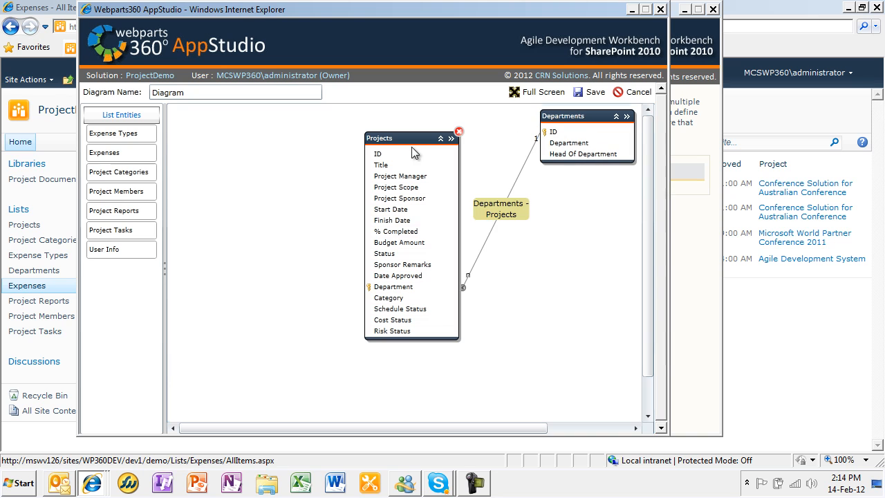
left_click_drag(415, 146, 392, 145)
left_click_drag(573, 117, 567, 132)
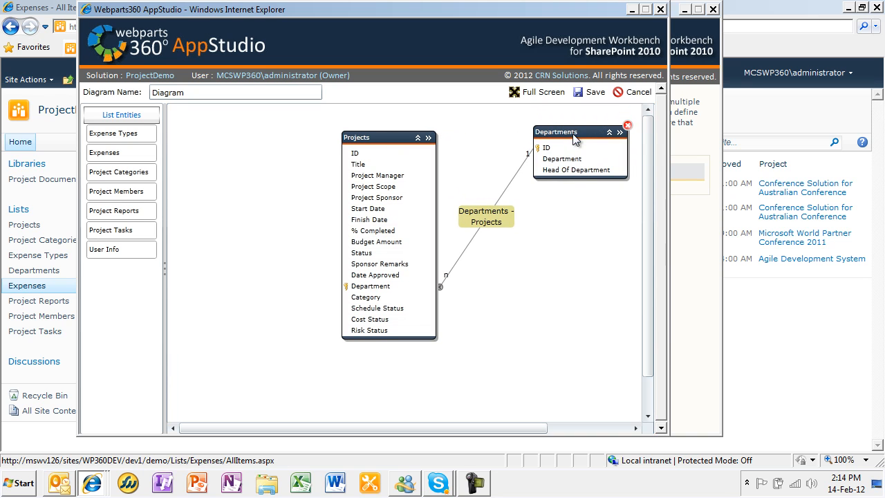
Label the relationship between Departments and Projects "is managed by", keeping it 1 to Many.
left_click(488, 221)
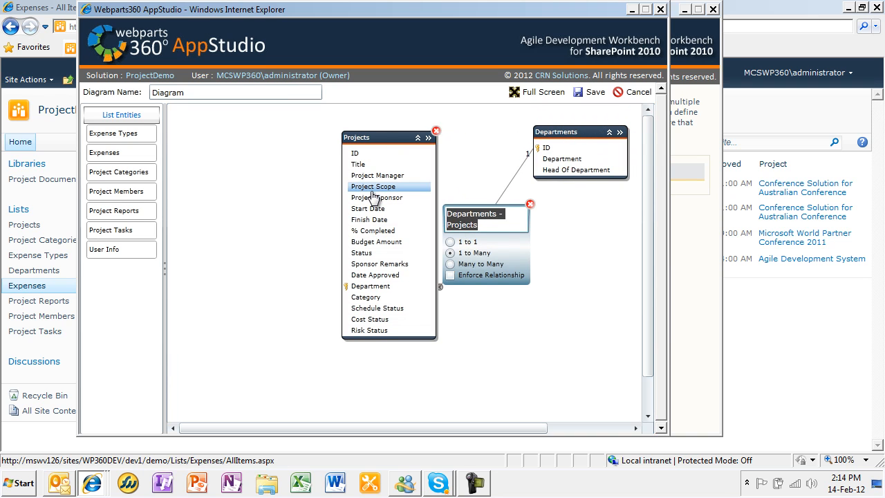
type("is managed")
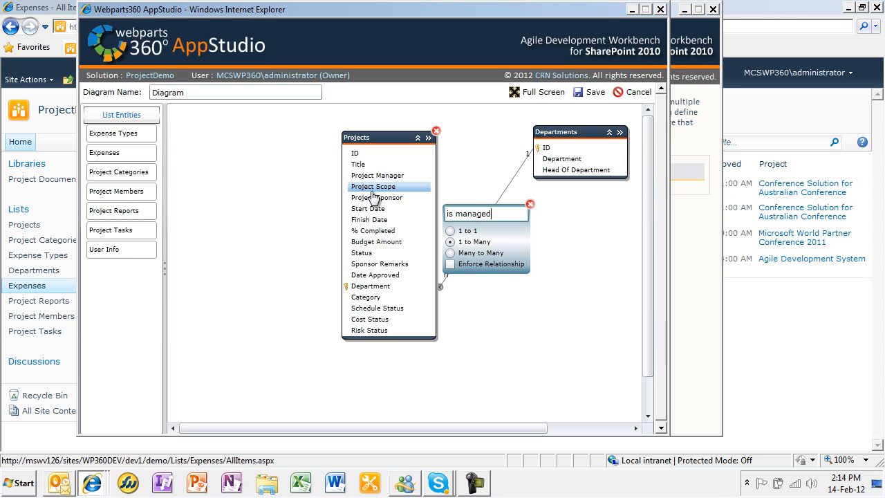
type(" by")
key("Return")
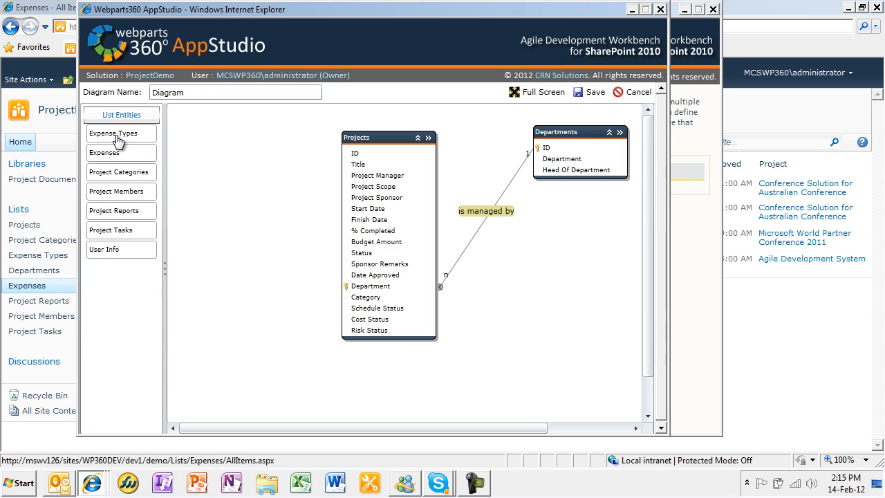
Add the Project Categories entity below Departments and label its relationship to Projects "is of".
left_click_drag(116, 172, 597, 249)
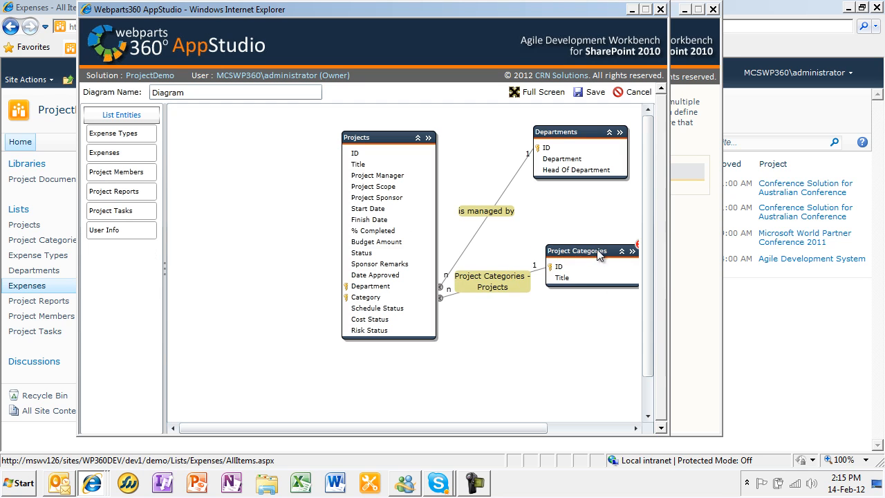
left_click(495, 282)
left_click_drag(503, 284, 387, 263)
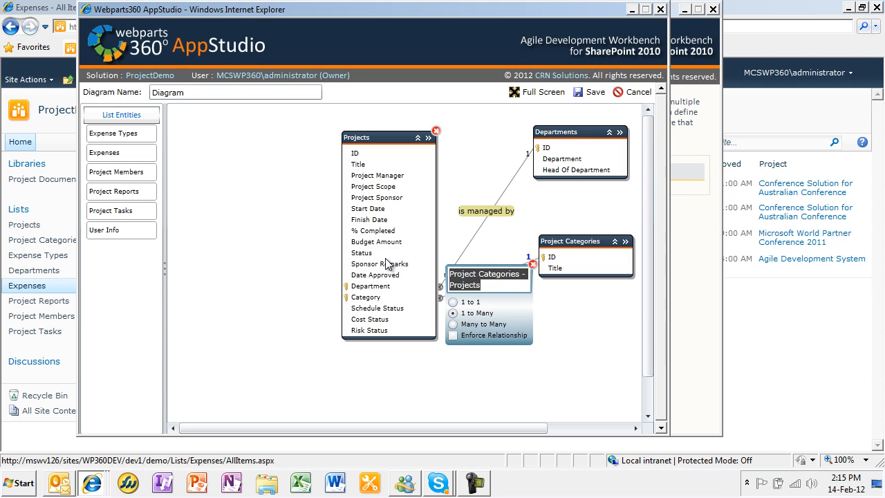
type("is of")
key("Return")
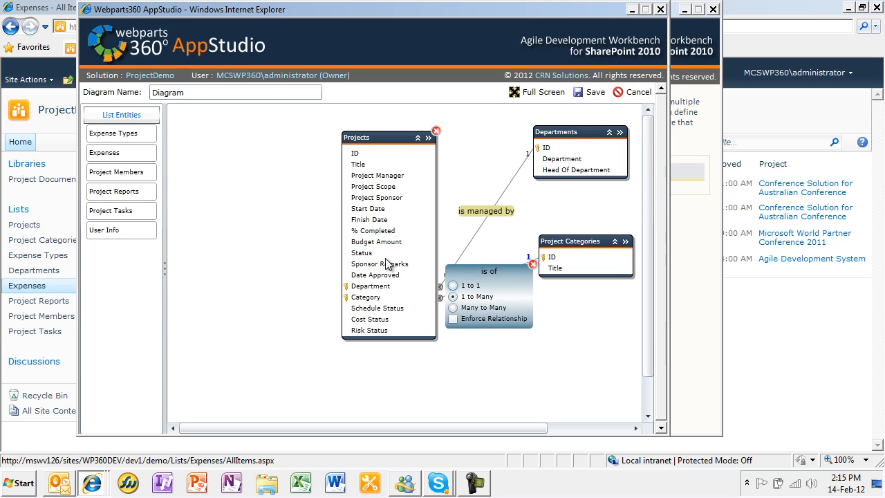
Shift Projects slightly right, add the Expenses entity to its left and label their relationship "has".
left_click_drag(402, 138, 416, 133)
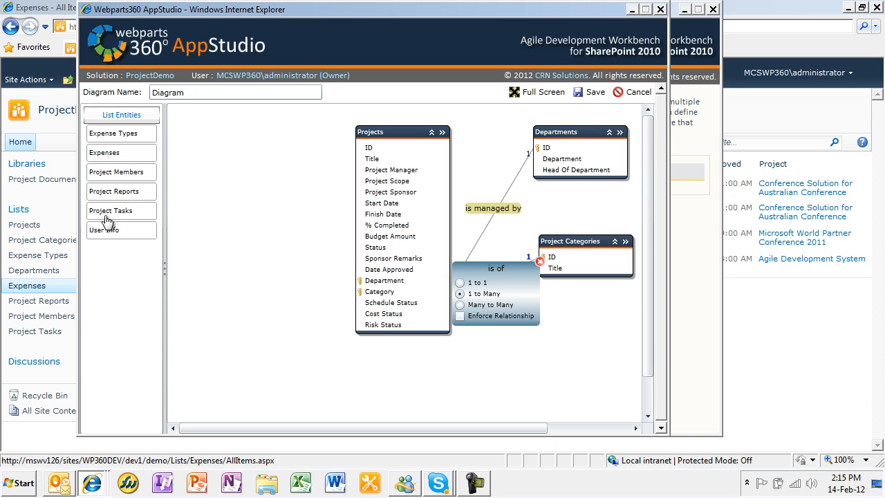
left_click_drag(100, 153, 229, 152)
left_click(319, 200)
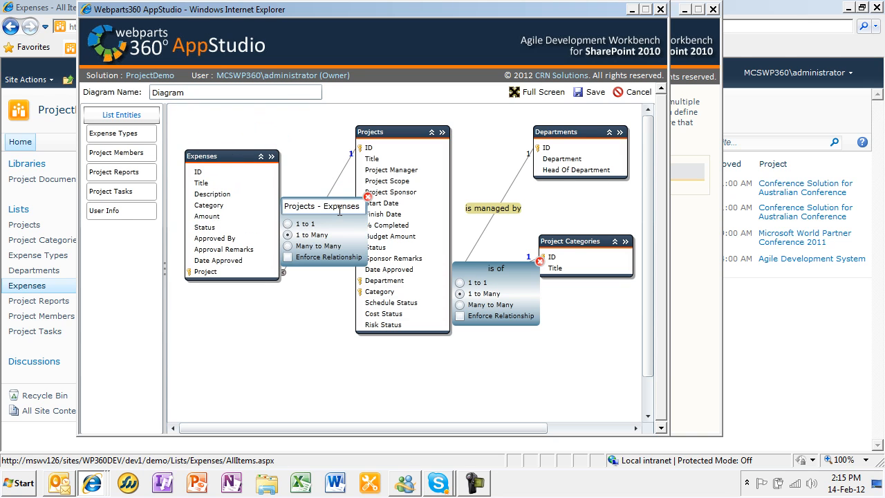
type("has")
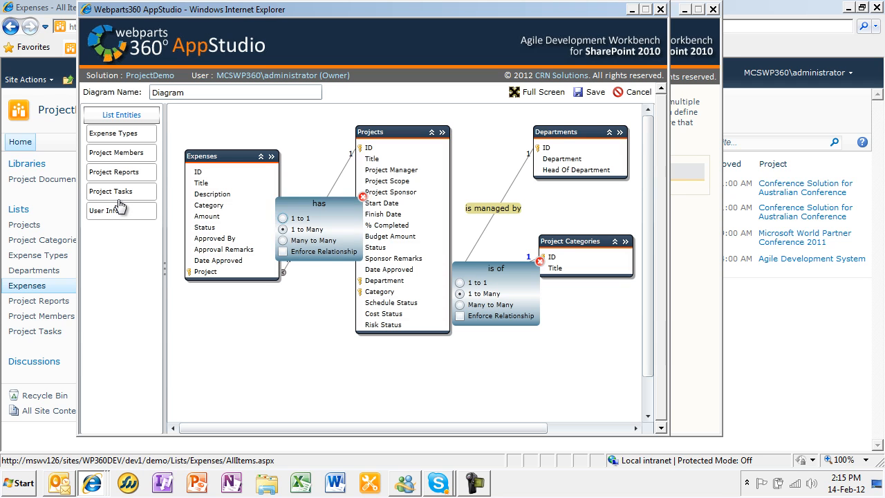
key("Return")
Add the Expense Types entity below Expenses and label their relationship "is of type".
left_click_drag(115, 133, 248, 372)
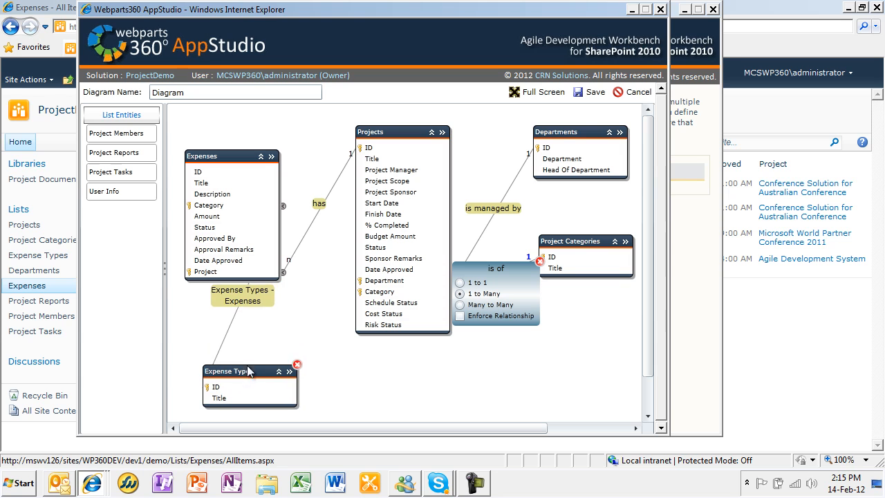
left_click(252, 298)
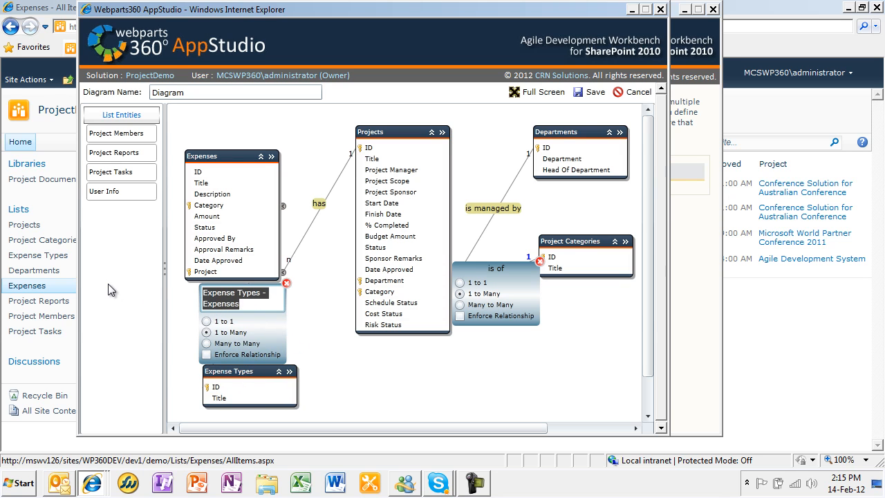
type("is of type")
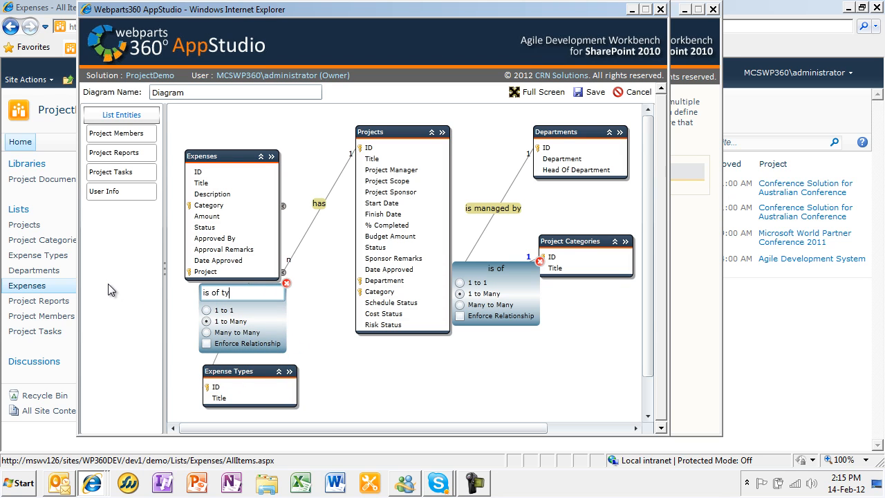
key("Return")
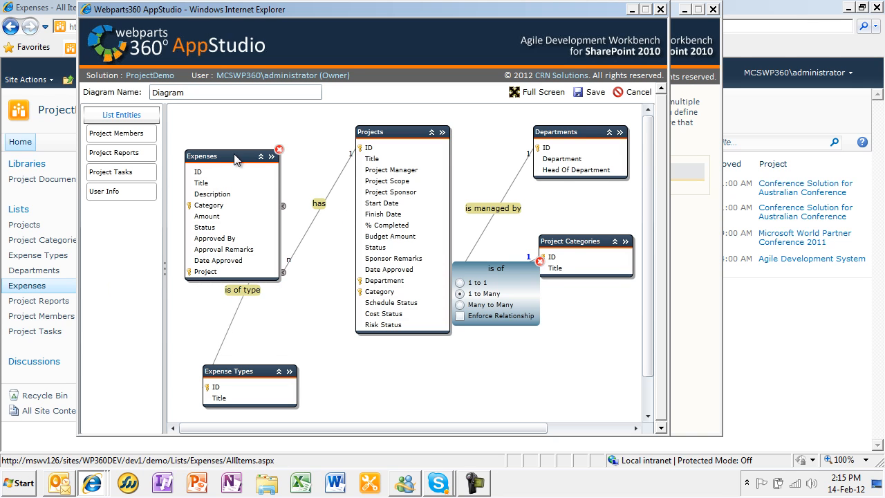
Nudge the Expenses and Projects entities into place and expand Projects to show its column types and choice values.
left_click_drag(227, 156, 225, 145)
left_click_drag(431, 133, 412, 133)
left_click(424, 132)
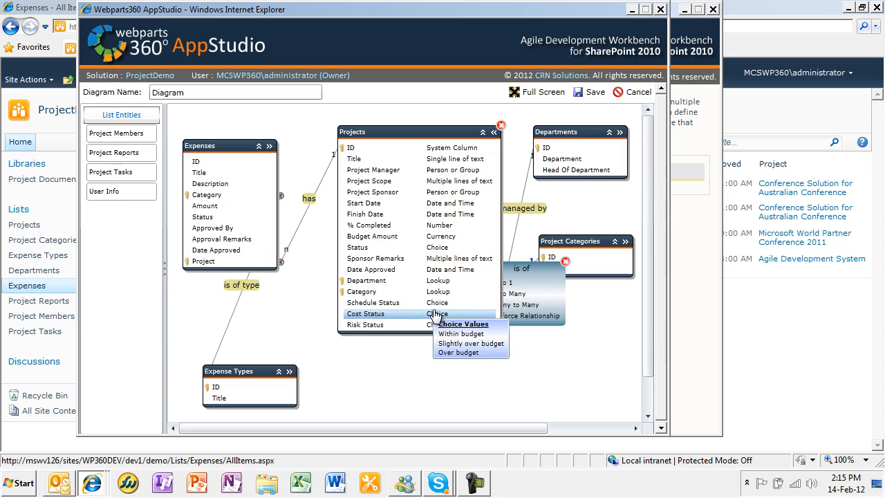
mouse_move(438, 306)
mouse_move(448, 249)
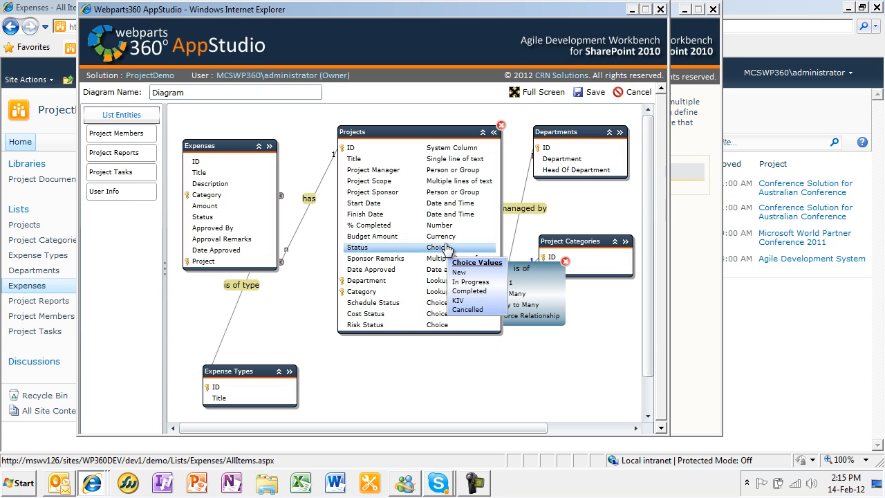
Name the diagram Project Organization ER and save it.
left_click_drag(201, 92, 103, 96)
type("Project Organization ER")
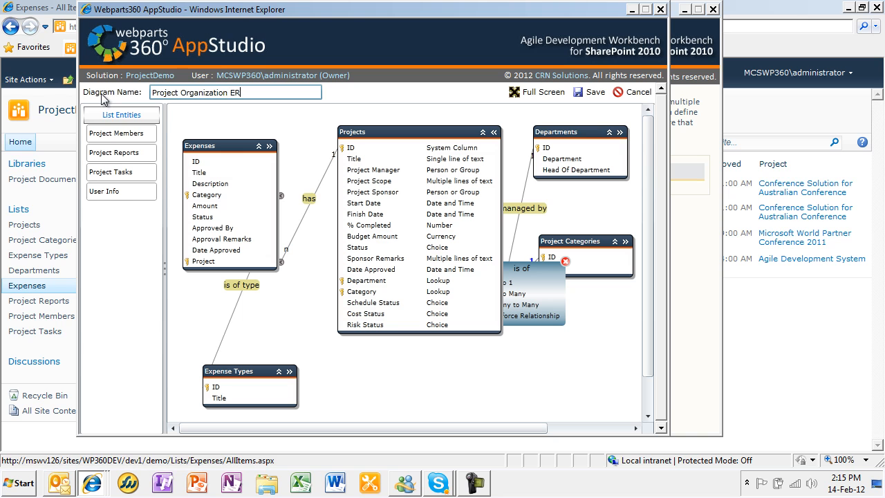
left_click(593, 92)
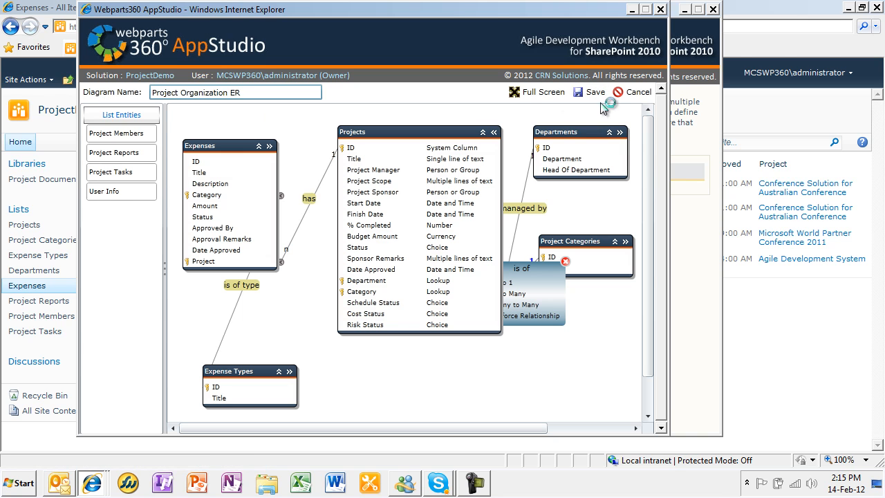